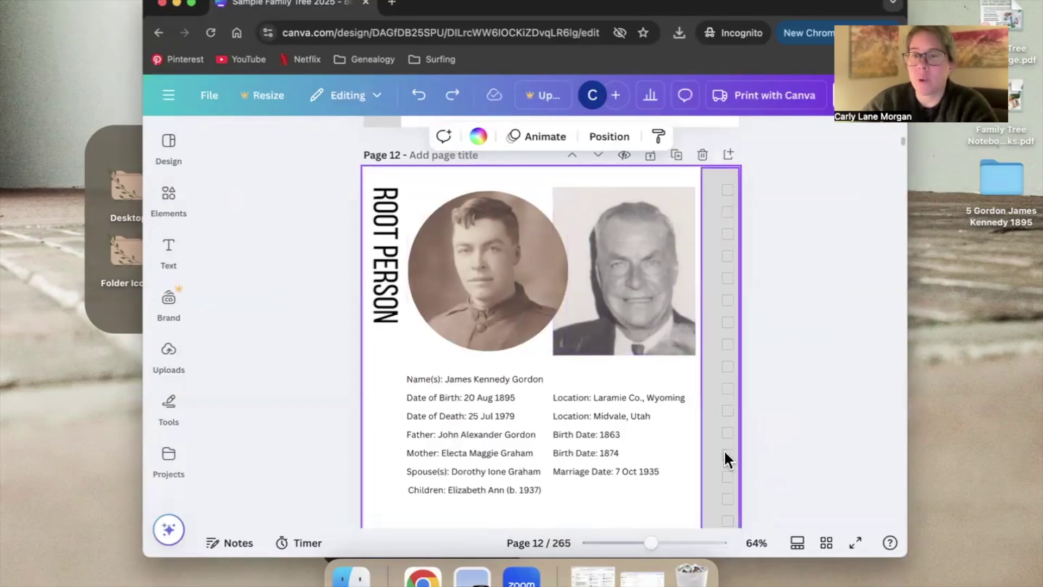
Step: Scroll past page 12's Root Person layout to page 13's Family Tree template with its Name and Year of birth placeholders
scroll(728, 459, down, 1)
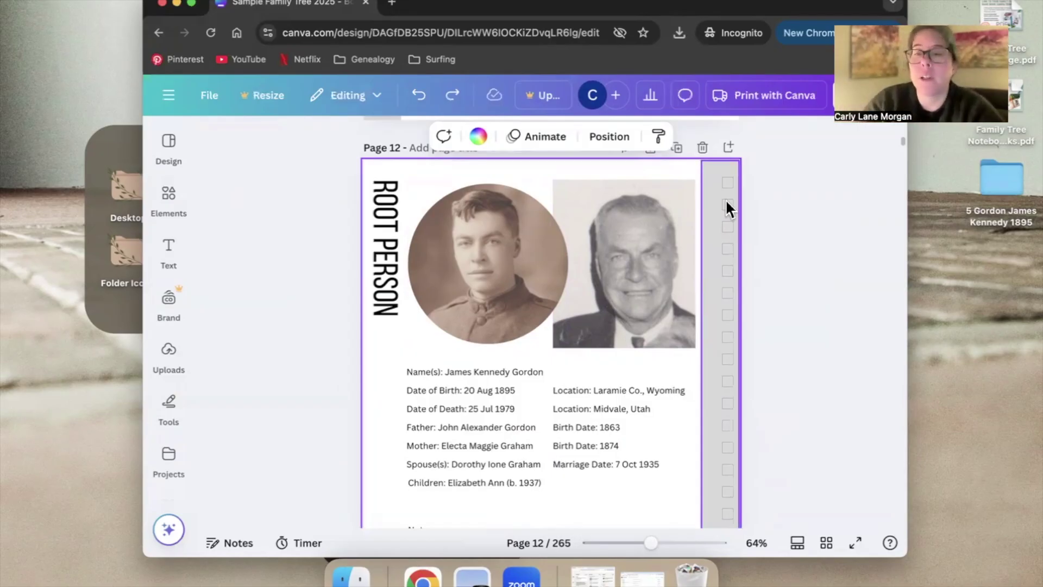
scroll(727, 203, down, 3)
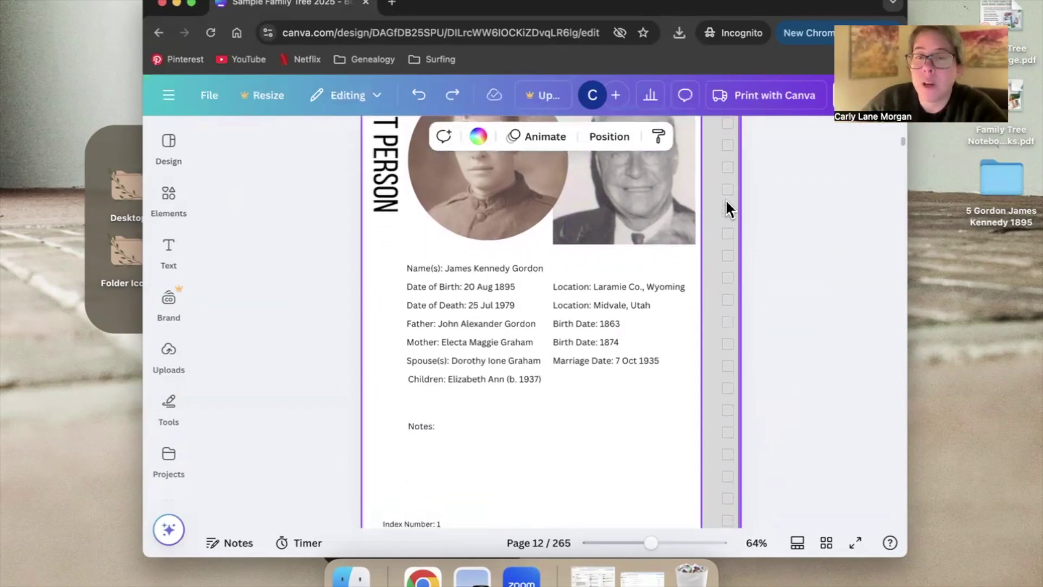
scroll(726, 198, up, 3)
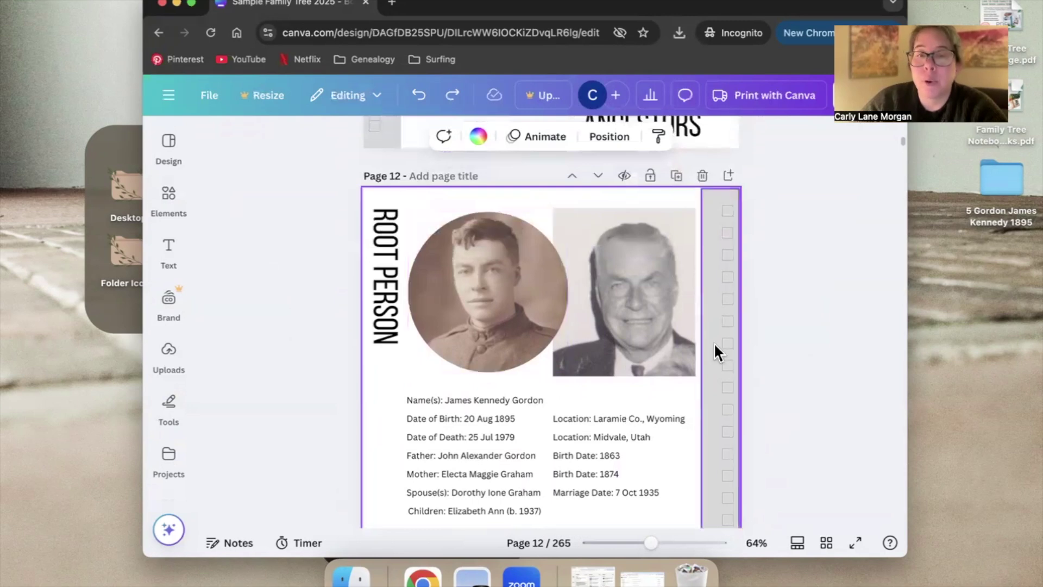
scroll(713, 346, down, 8)
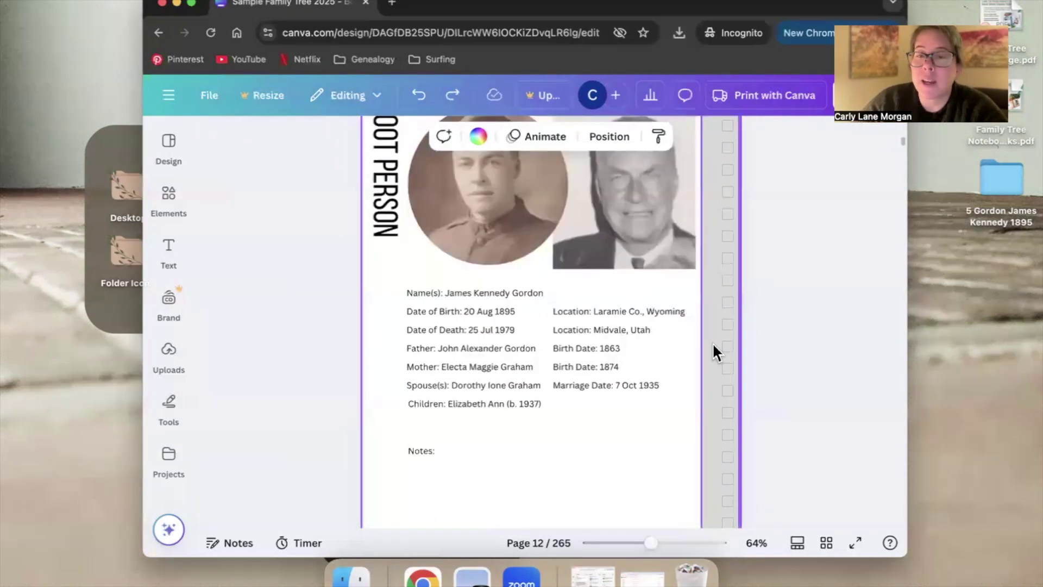
scroll(713, 349, down, 4)
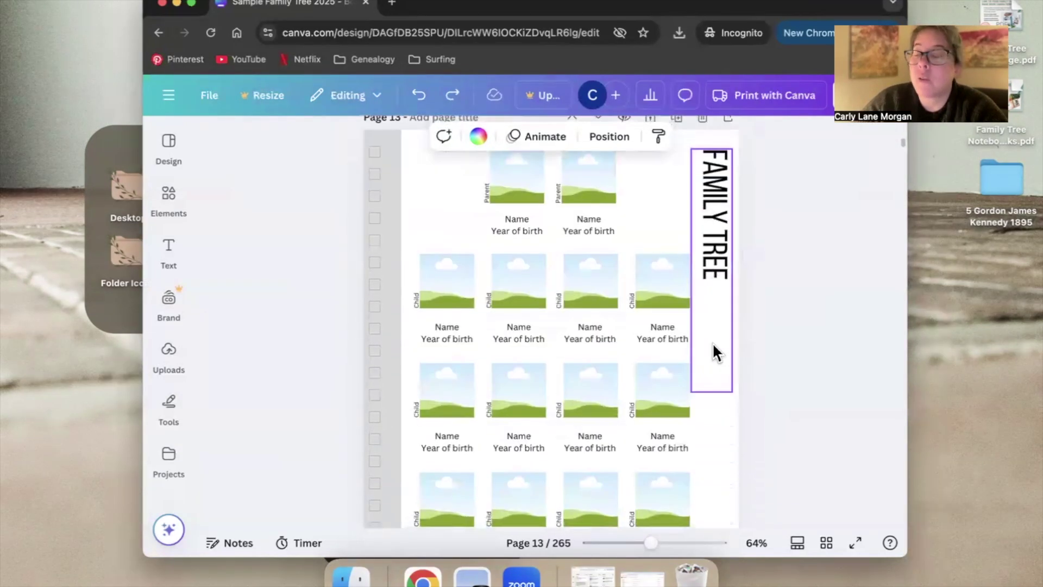
Step: Scroll back to page 12, then down past the blank Father page to page 15, Direct Line
scroll(712, 342, up, 1)
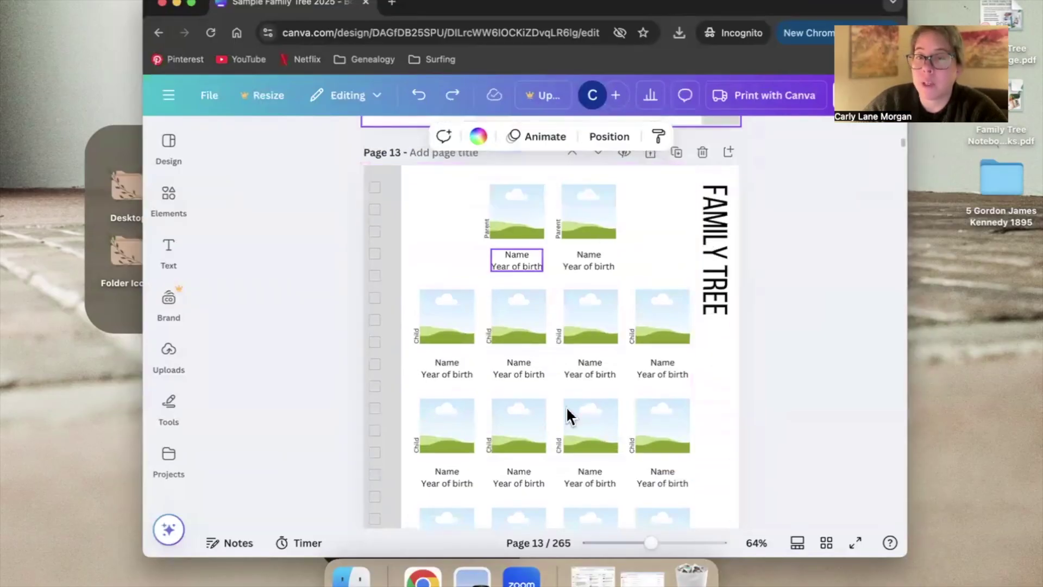
scroll(694, 305, up, 8)
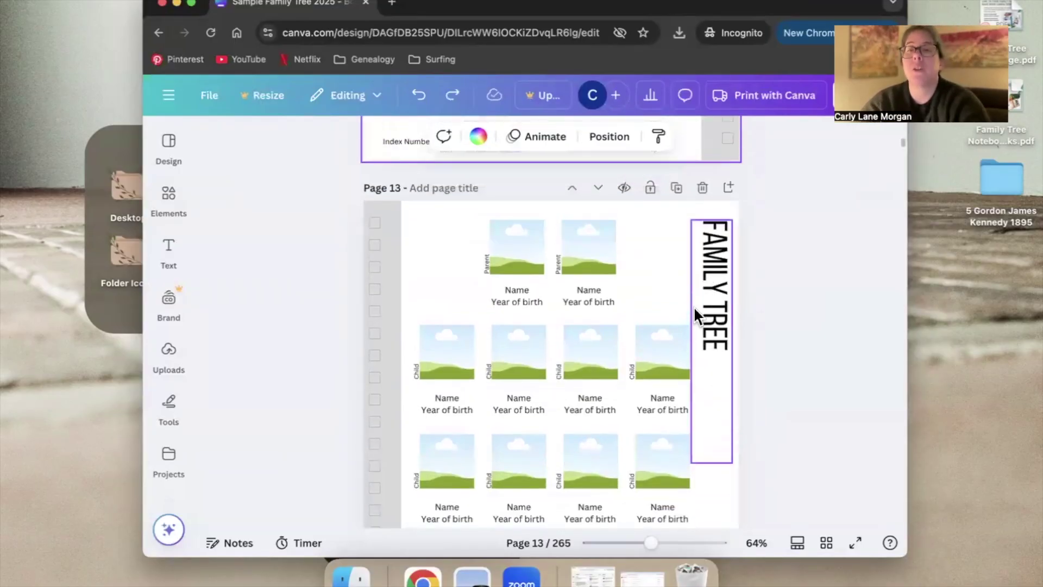
scroll(686, 308, up, 6)
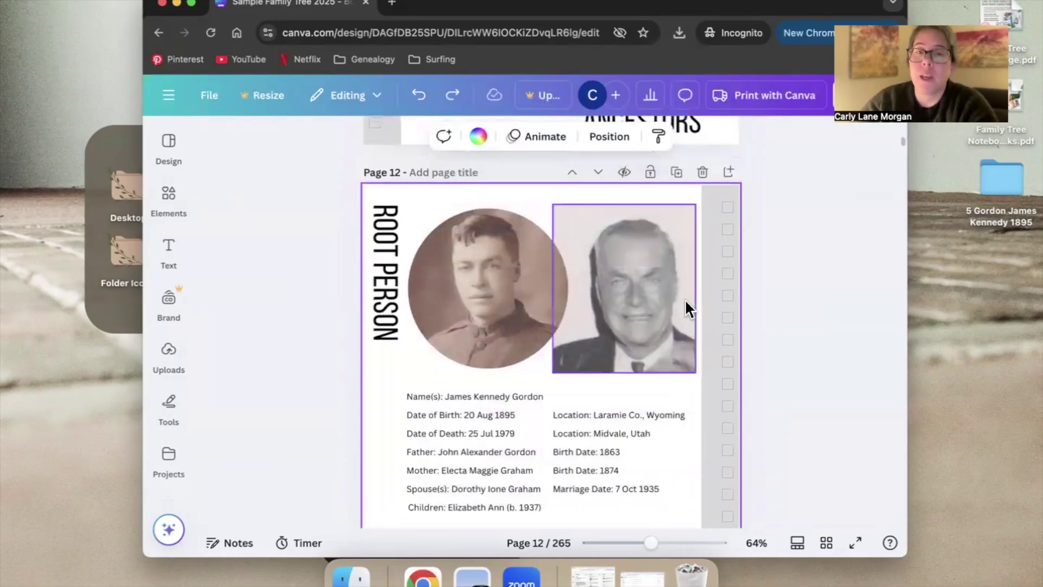
scroll(686, 308, down, 5)
scroll(686, 308, down, 11)
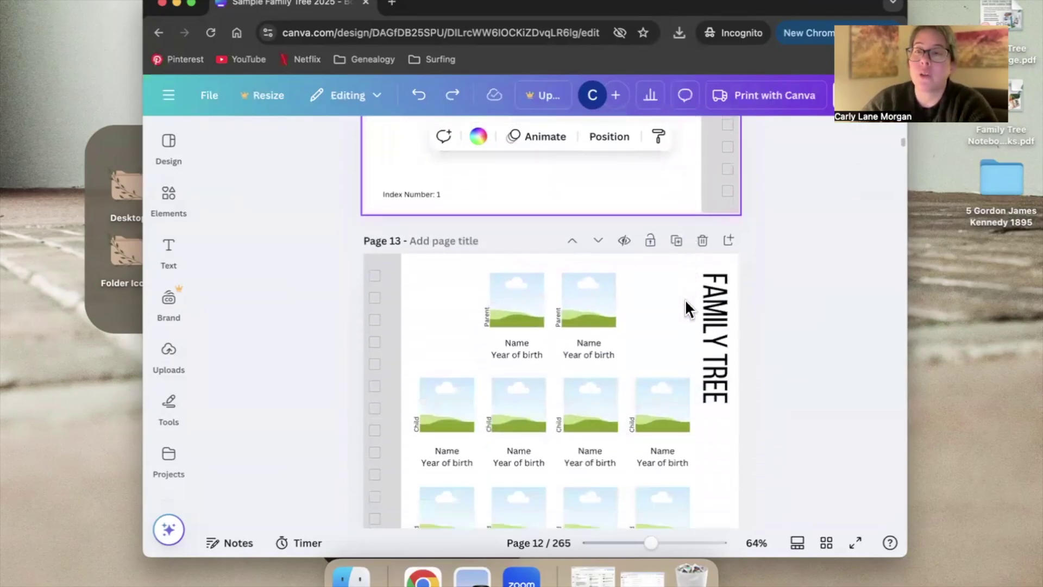
scroll(686, 308, down, 12)
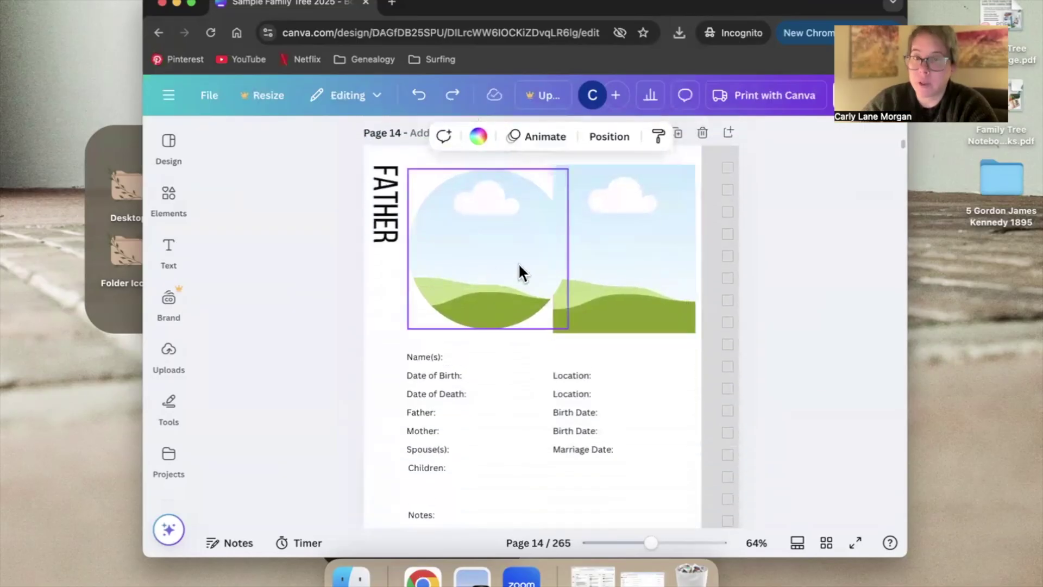
scroll(514, 286, down, 5)
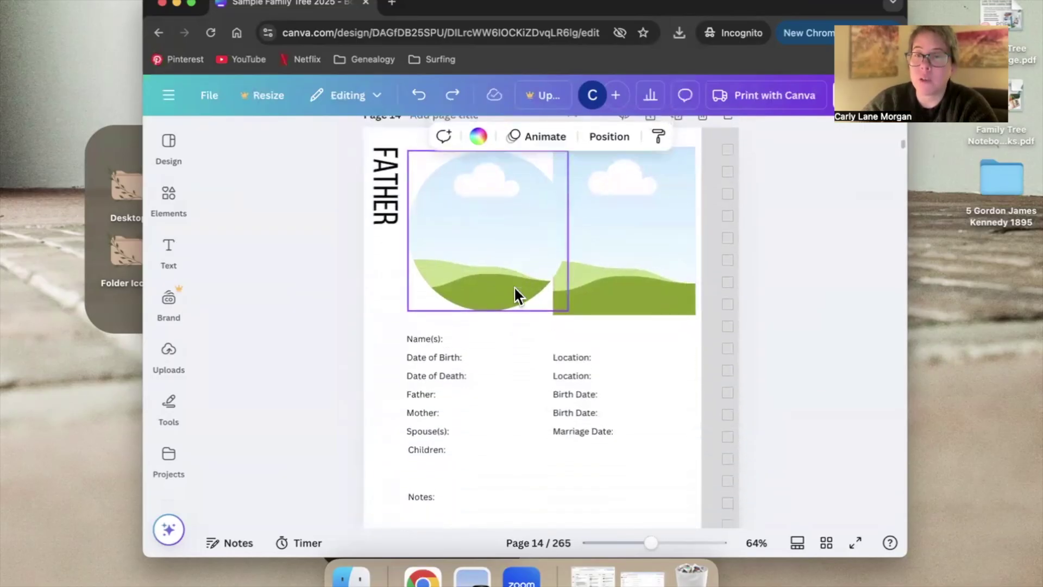
scroll(514, 286, down, 4)
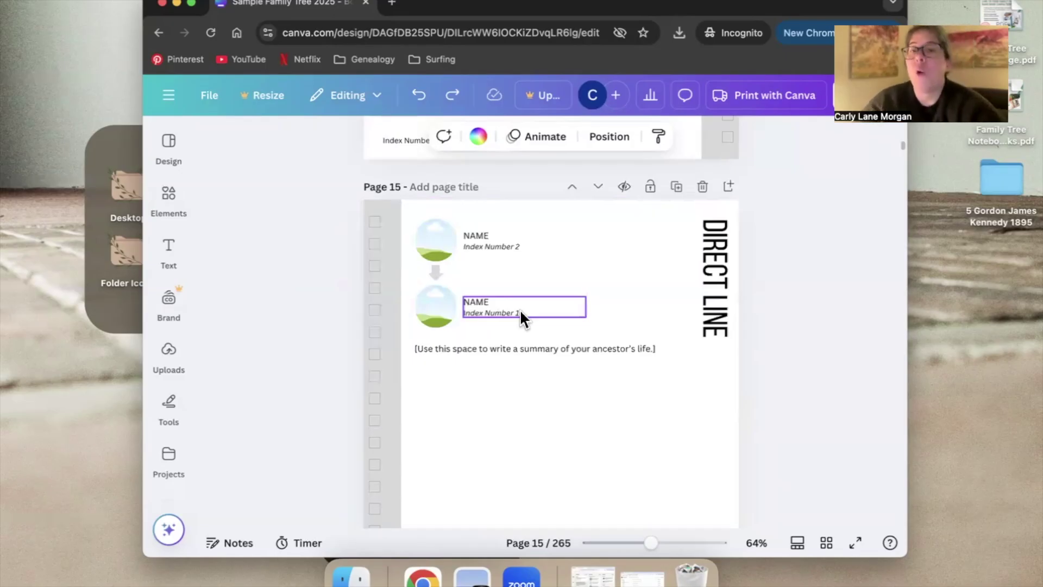
Step: Return to page 15's Direct Line page and show the uploaded family photos in the sidebar
scroll(520, 309, up, 20)
scroll(519, 308, up, 7)
scroll(519, 309, down, 3)
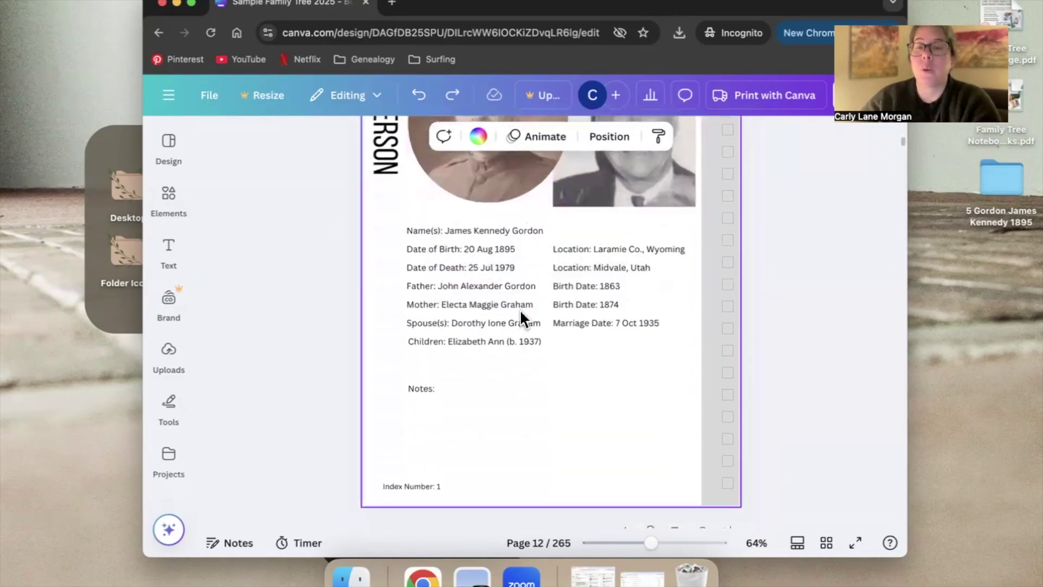
scroll(520, 308, down, 15)
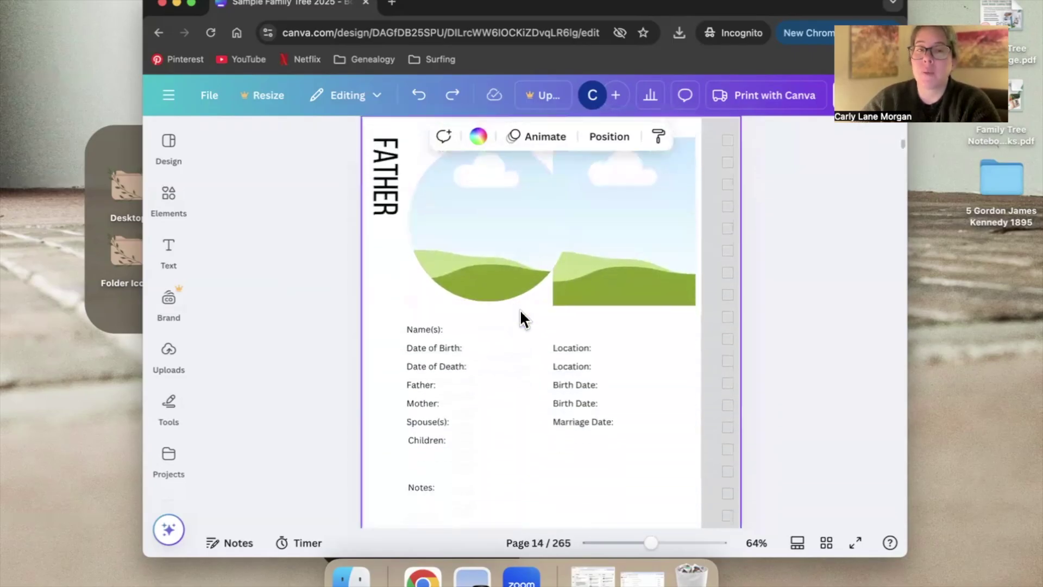
scroll(519, 308, down, 2)
scroll(614, 388, down, 5)
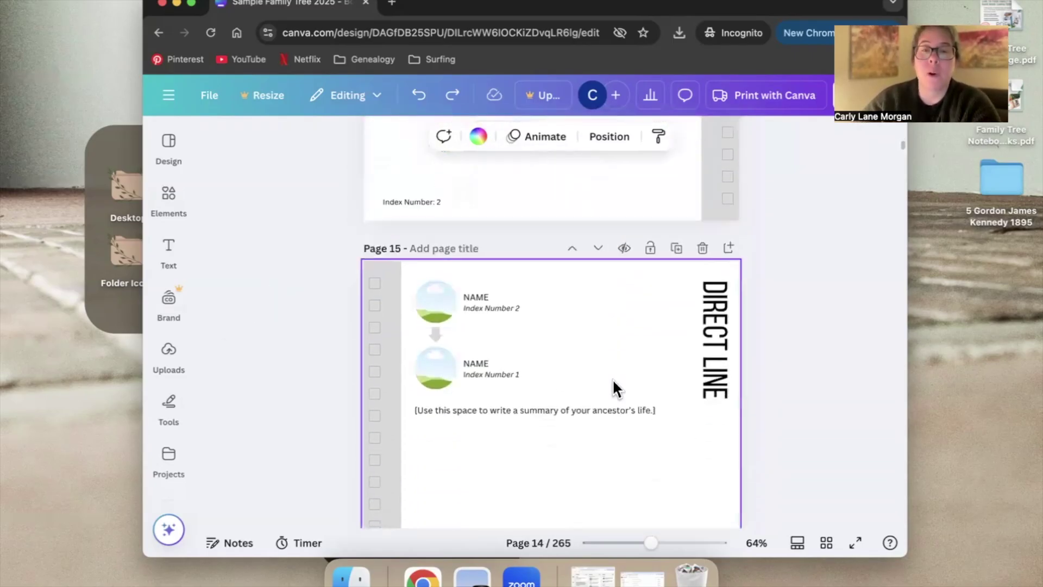
scroll(612, 388, down, 2)
click(170, 360)
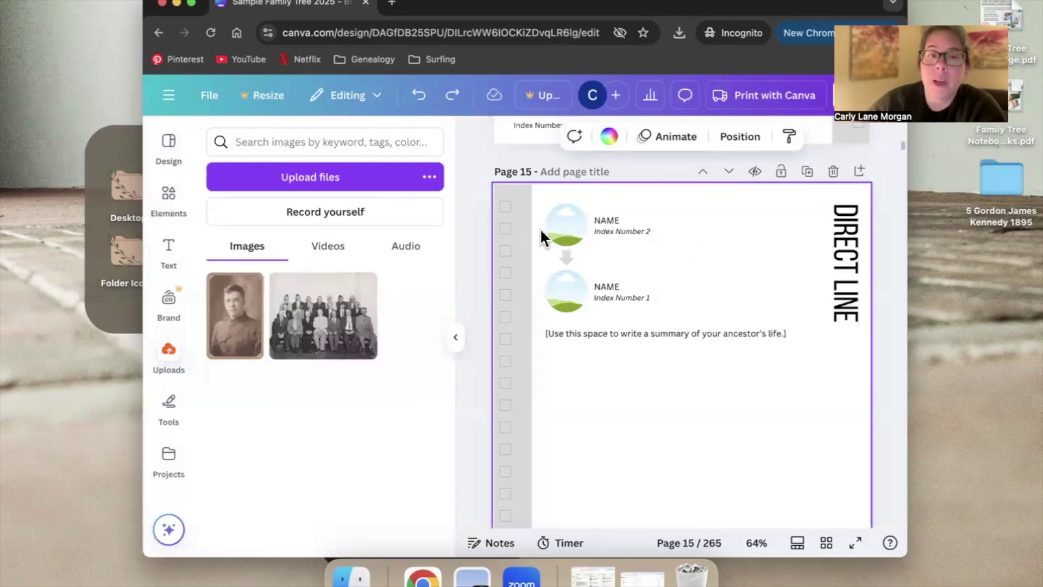
Step: Drop the uniformed portrait into page 15's Index Number 1 circle, shifting it to centre the face
drag(237, 330, 563, 295)
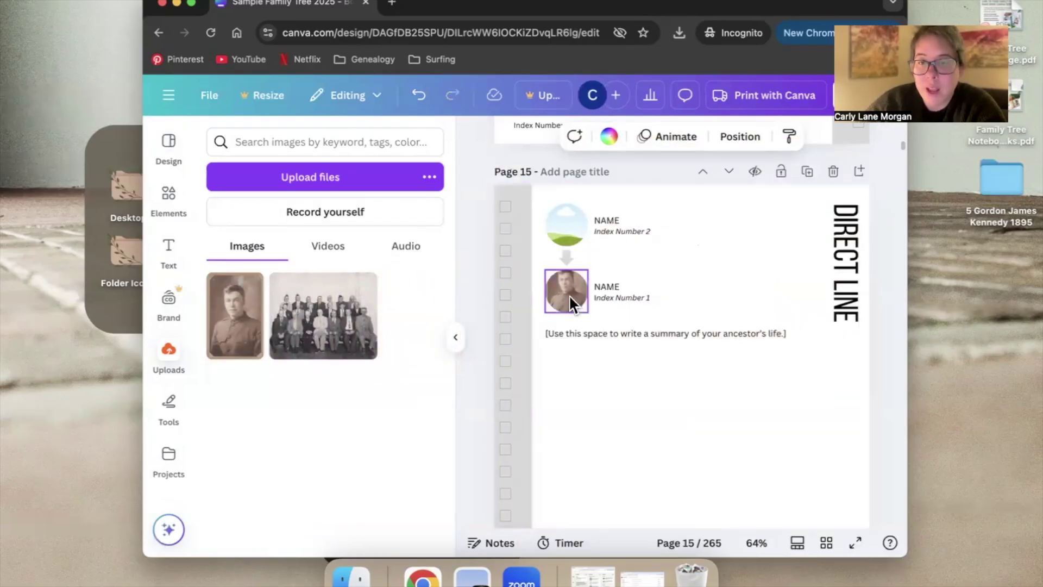
double_click(565, 294)
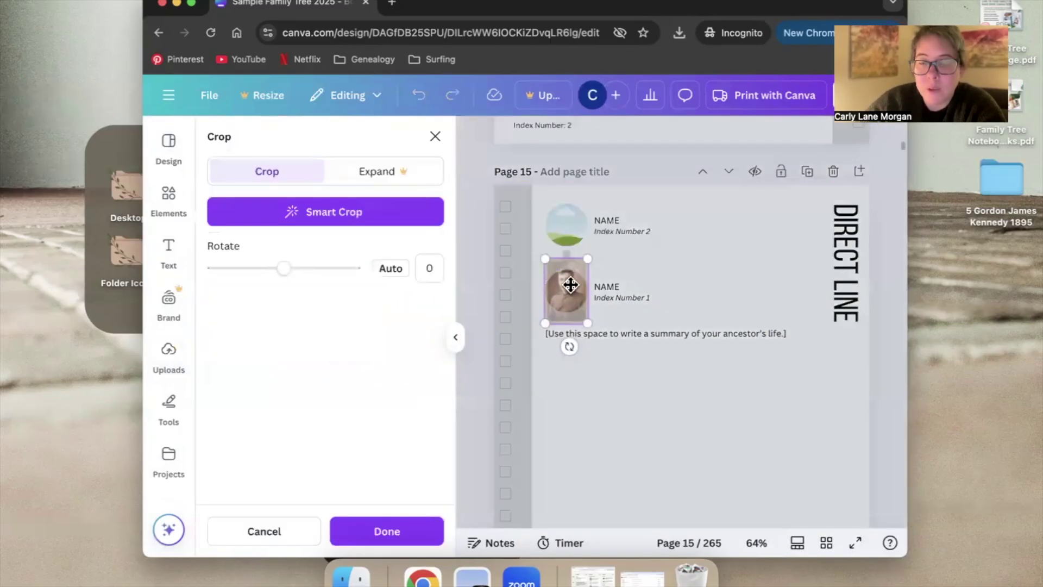
drag(571, 293, 574, 298)
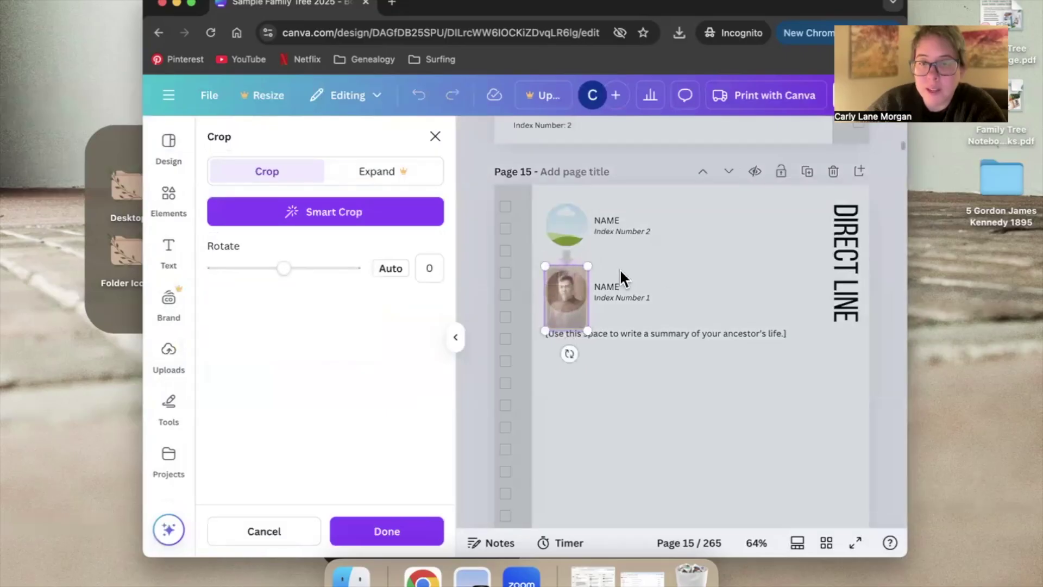
click(677, 262)
click(678, 263)
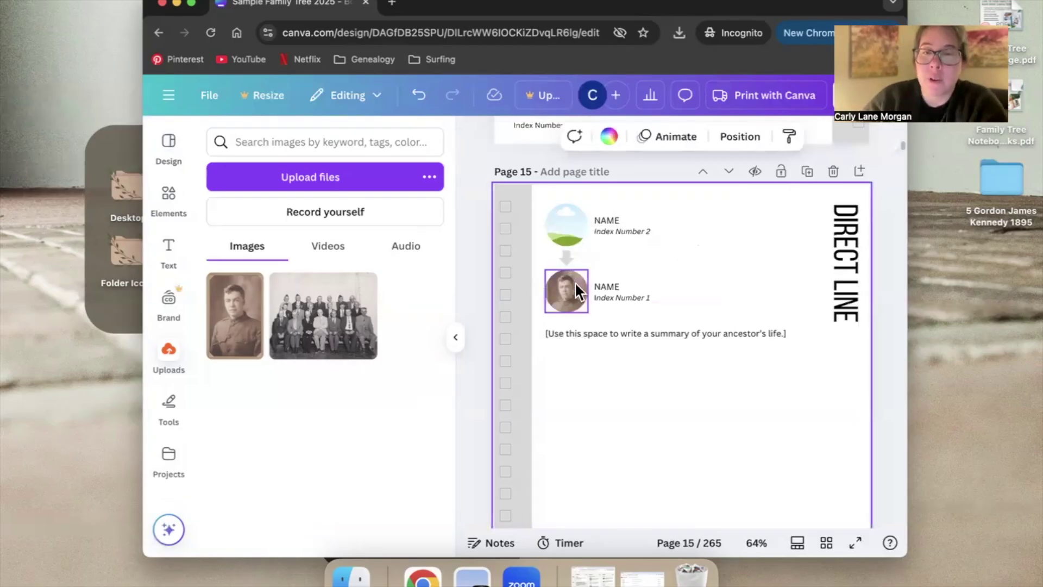
click(609, 288)
Step: Type the ancestor's full name over the NAME placeholder beside the soldier portrait
double_click(611, 287)
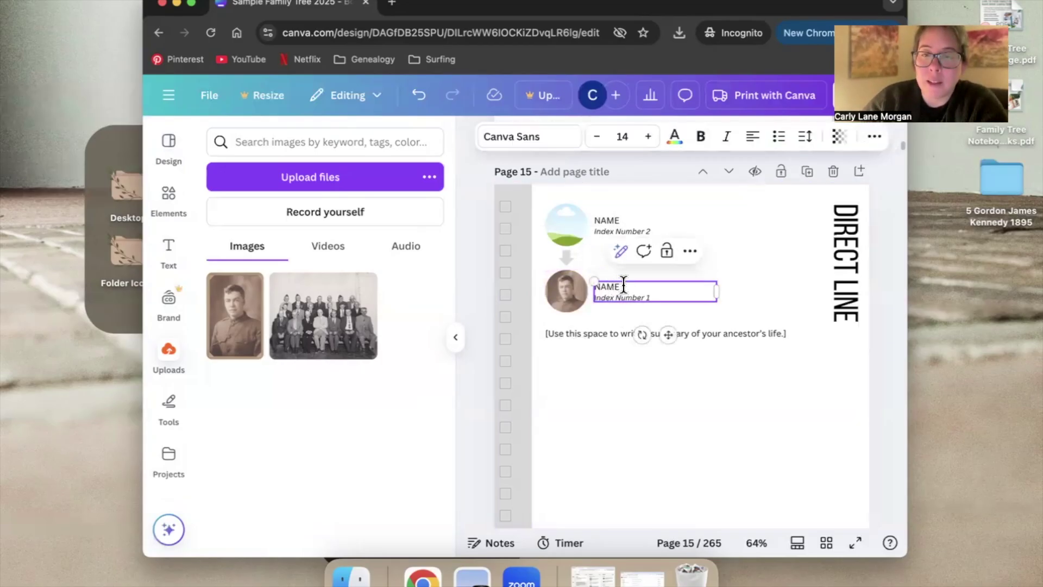
drag(613, 284, 602, 287)
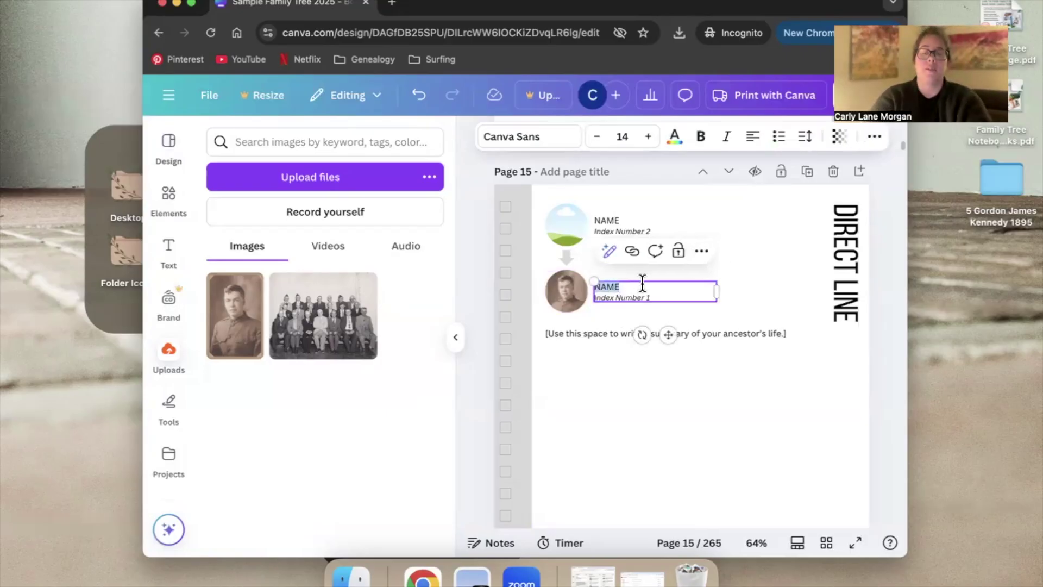
text(Jam)
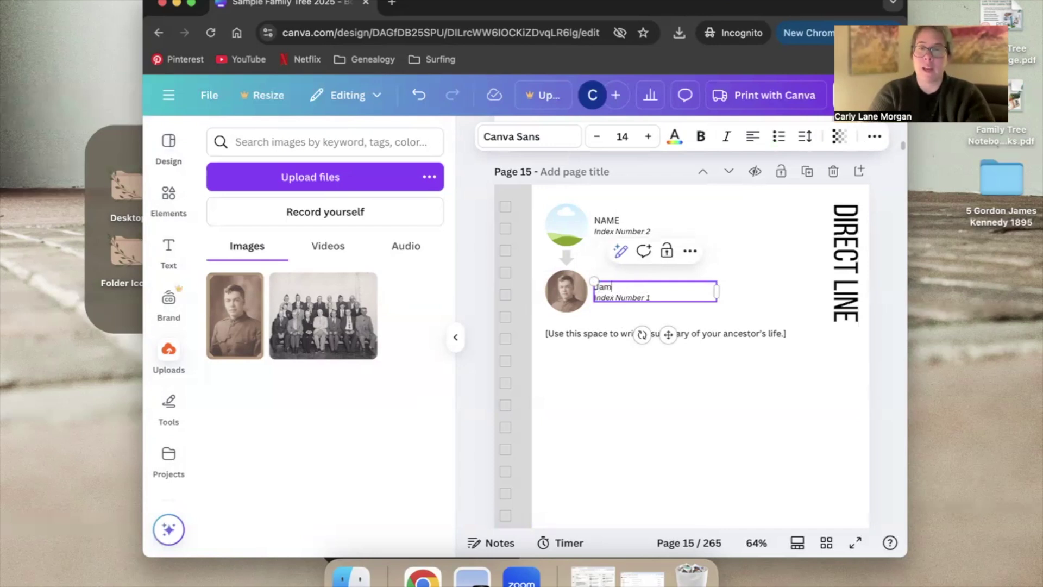
text(es Kennedy Gordon)
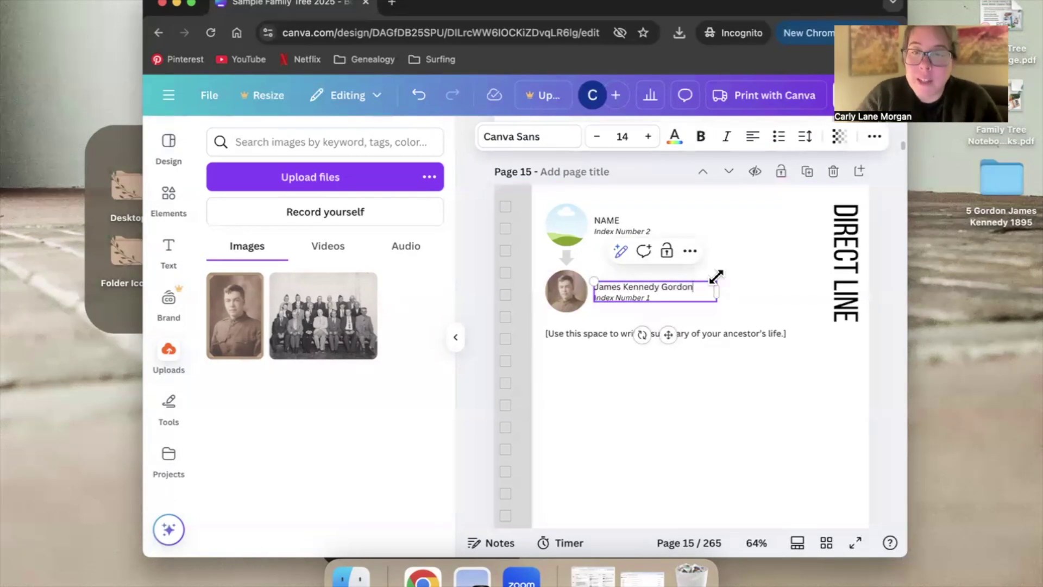
drag(695, 286, 597, 286)
key(cmd+c)
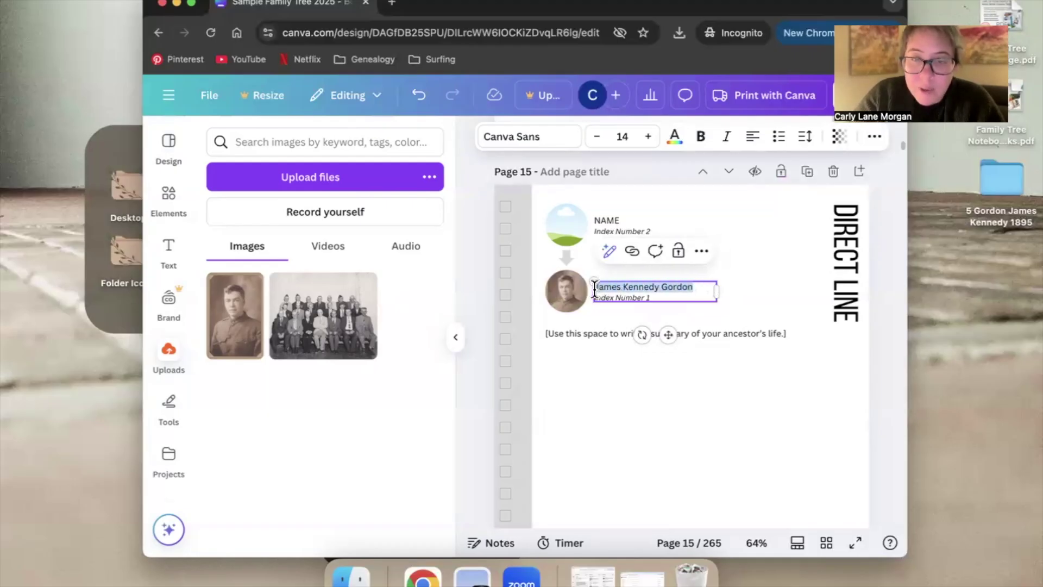
click(671, 390)
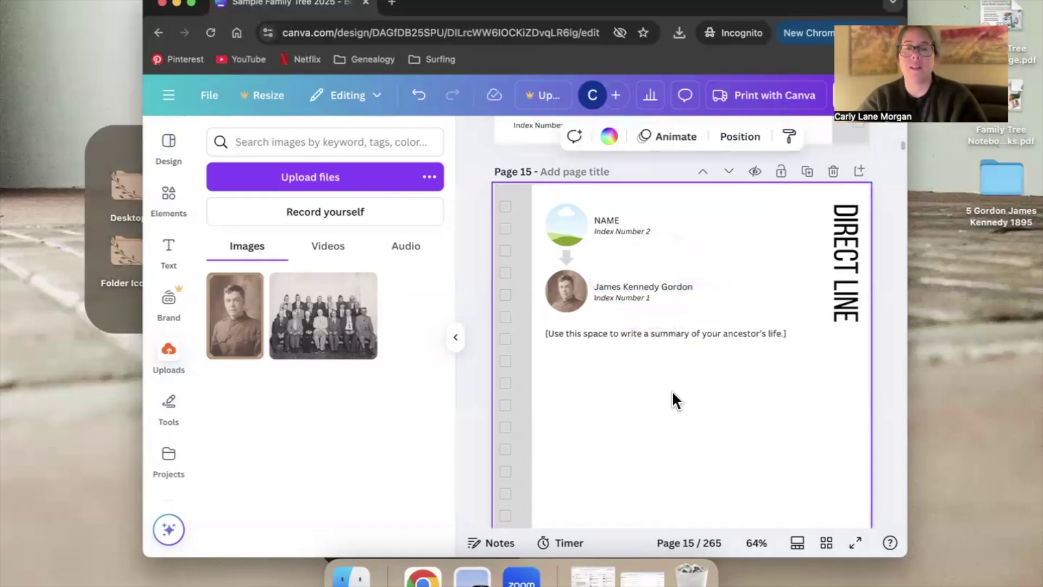
Step: On page 17, drop the soldier portrait into the Index Number 1 circle and select the NAME placeholder
scroll(672, 390, down, 15)
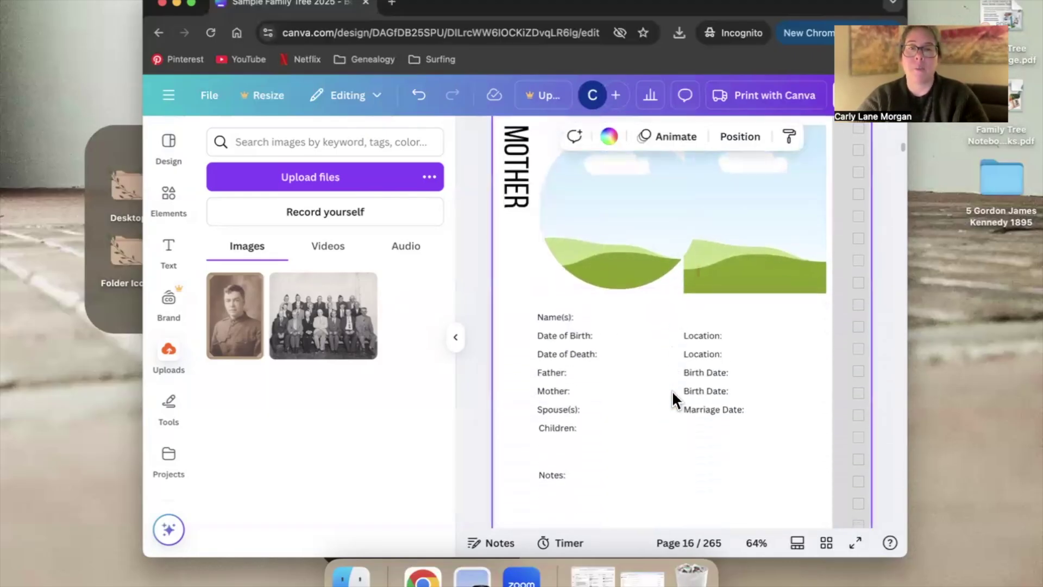
scroll(673, 391, down, 10)
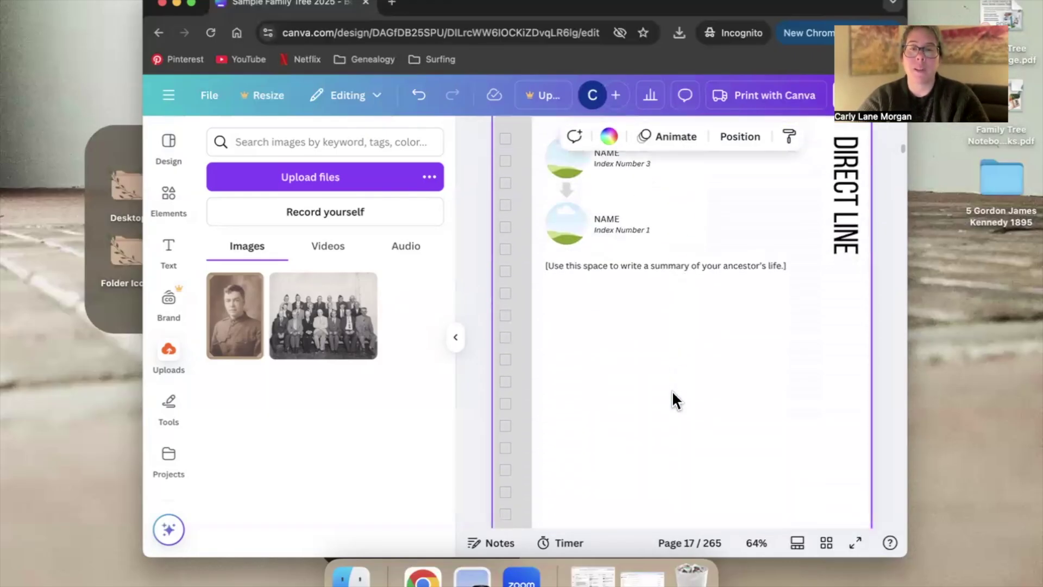
scroll(616, 326, up, 2)
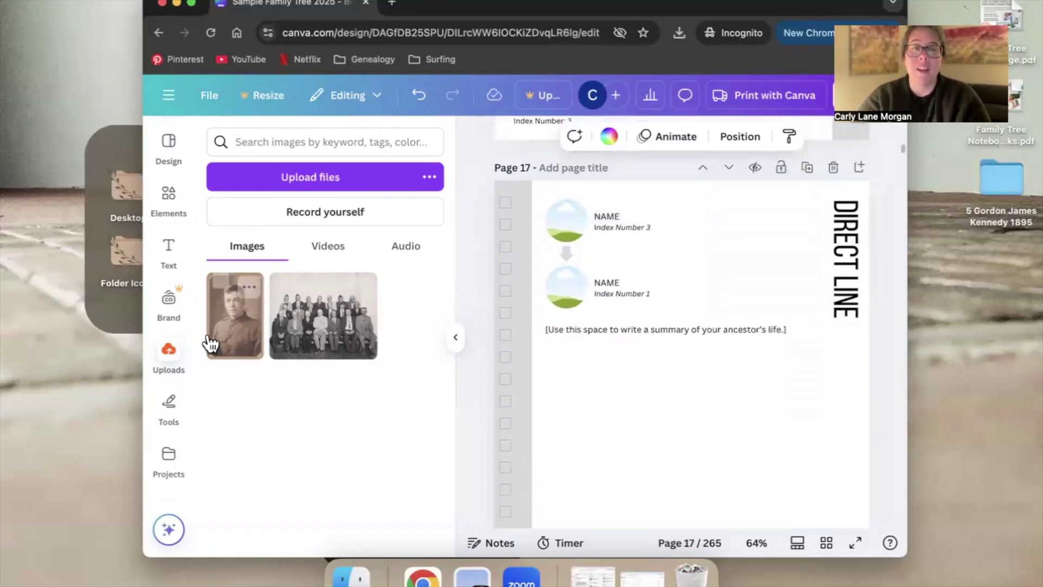
drag(232, 328, 567, 287)
double_click(571, 287)
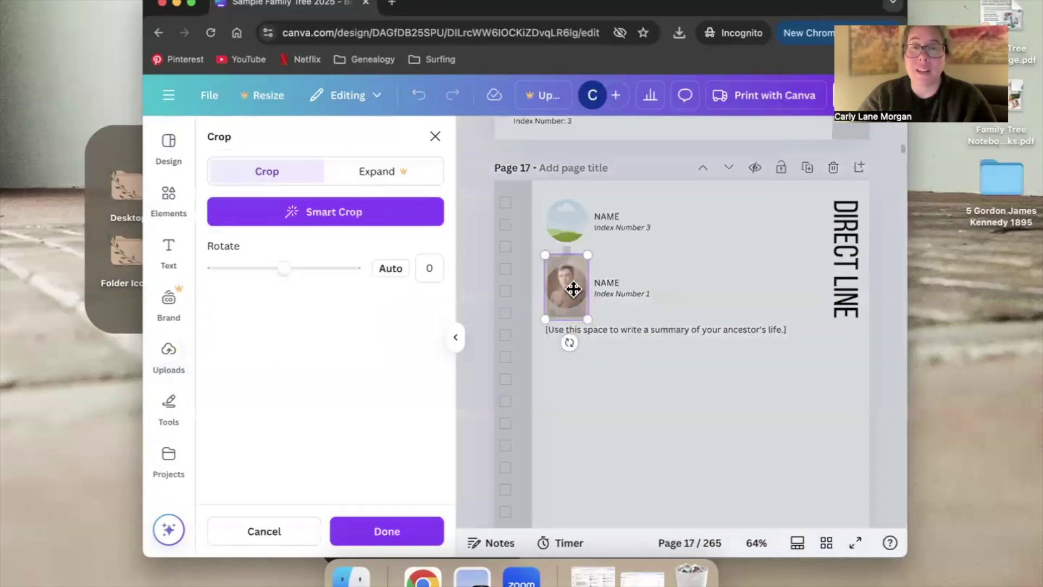
click(621, 312)
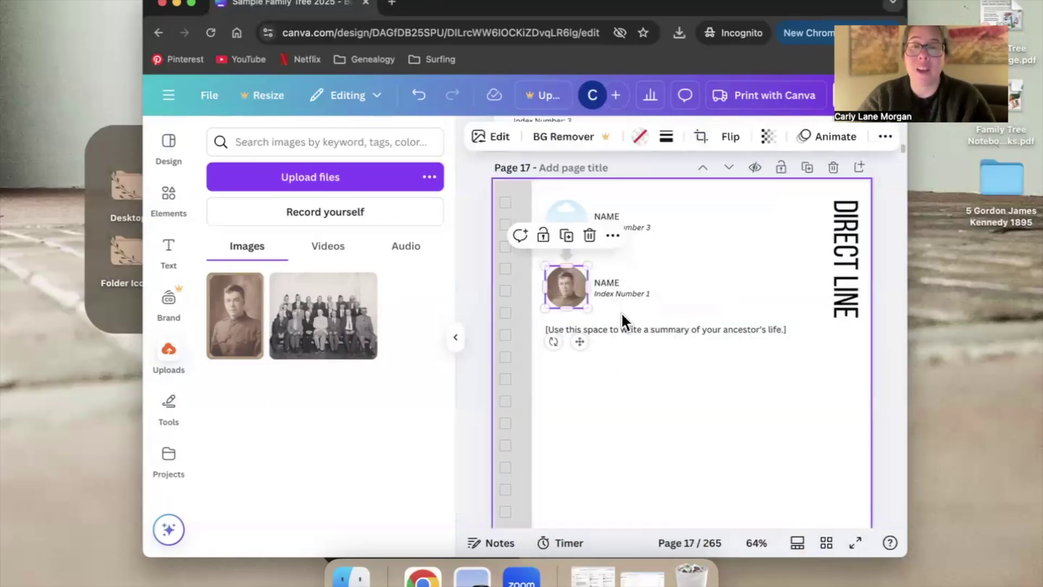
click(614, 281)
drag(619, 282, 595, 283)
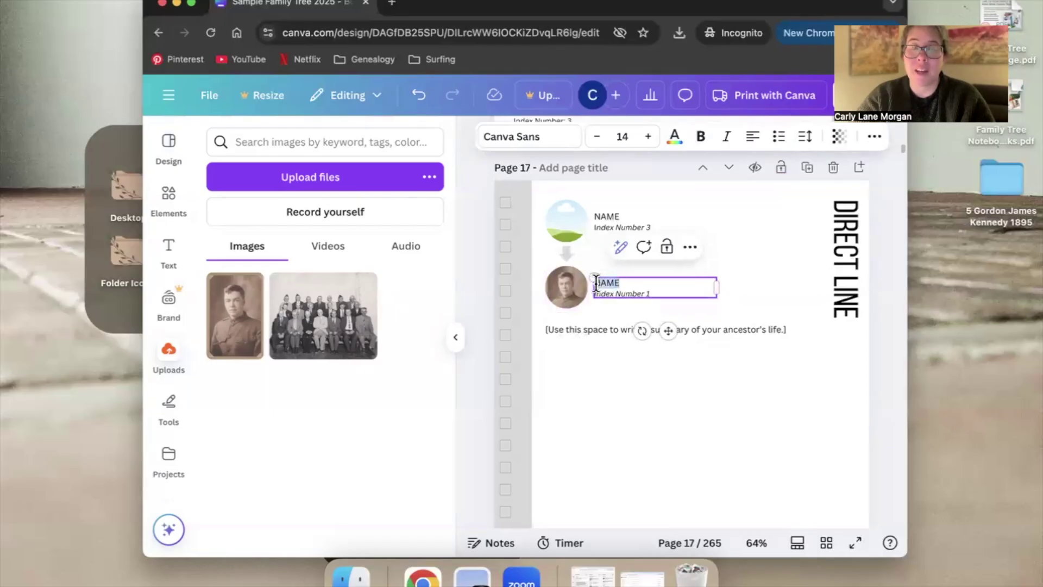
Step: Paste the ancestor's full name over page 17's NAME placeholder, then scroll to page 19
key(cmd+v)
click(756, 312)
scroll(756, 306, down, 10)
scroll(757, 307, down, 10)
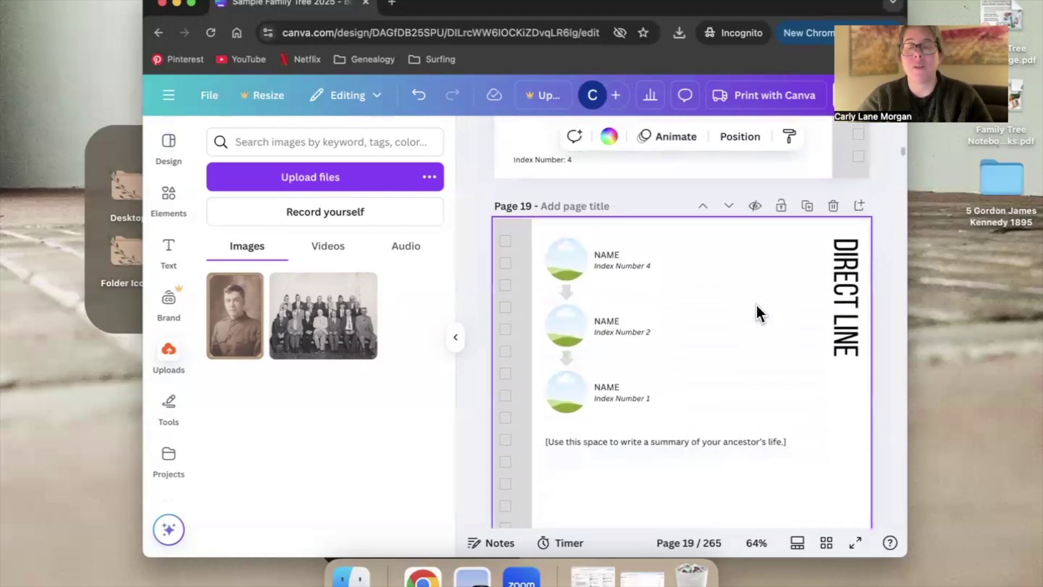
scroll(757, 312, up, 15)
scroll(757, 313, down, 8)
scroll(757, 306, down, 5)
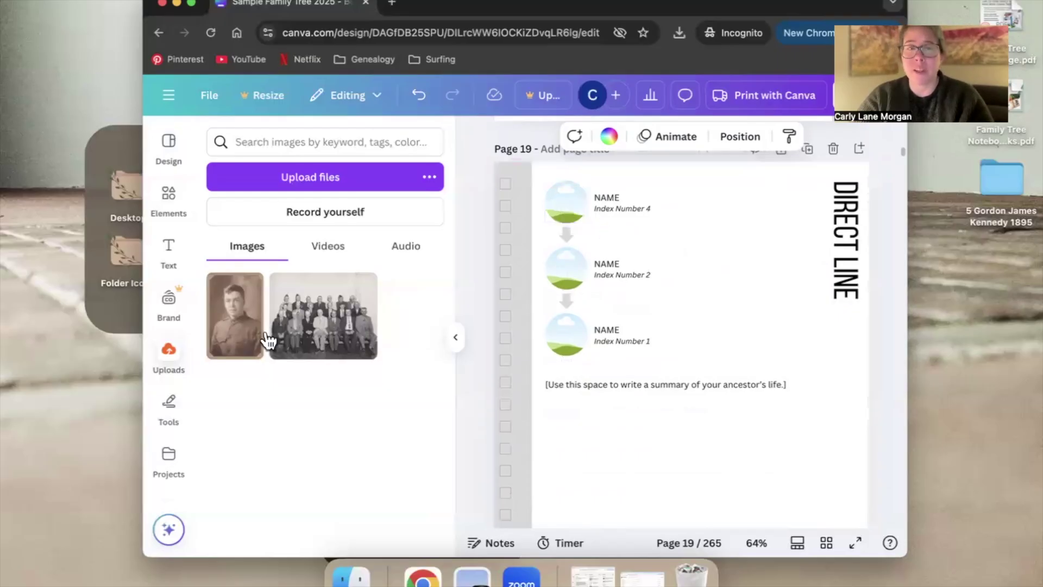
Step: Drop the soldier portrait into page 19's Index Number 1 circle and highlight the NAME text beside it
drag(234, 317, 563, 344)
double_click(563, 344)
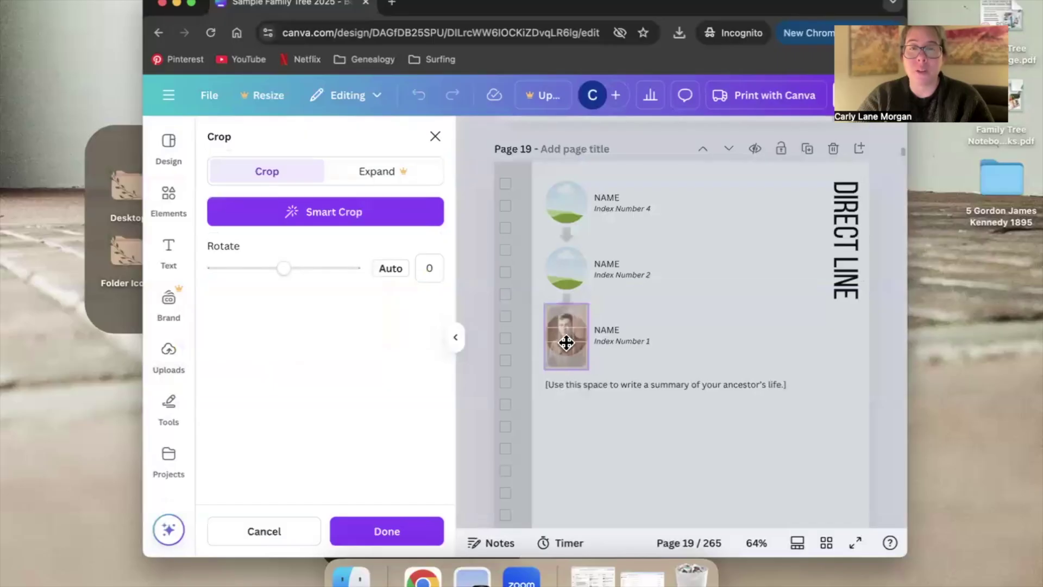
key(Escape)
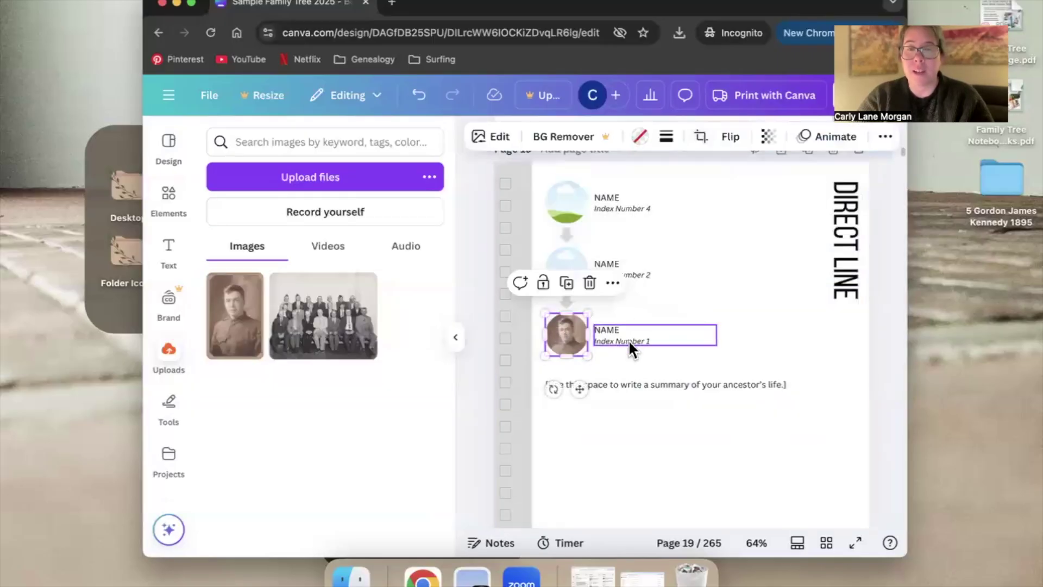
click(616, 328)
double_click(616, 329)
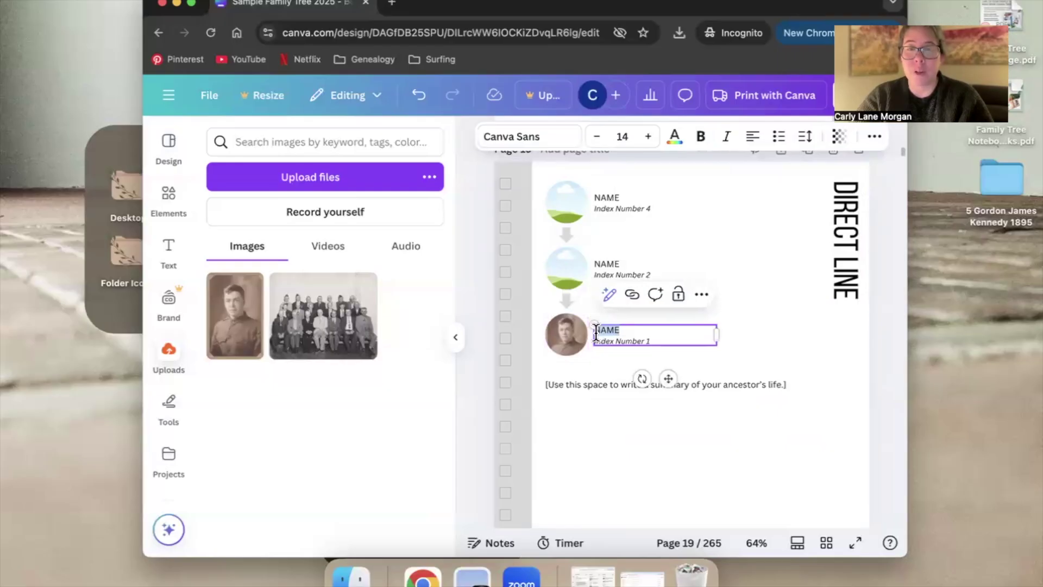
Step: Paste the ancestor's full name in place of NAME beside page 19's Index Number 1 portrait
key(super+v)
click(761, 358)
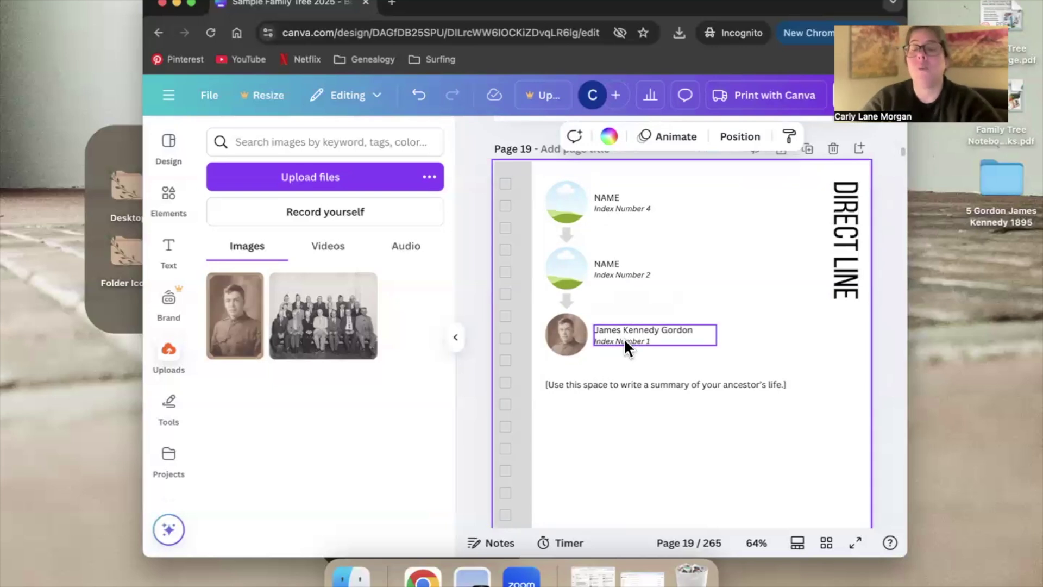
scroll(625, 344, up, 1)
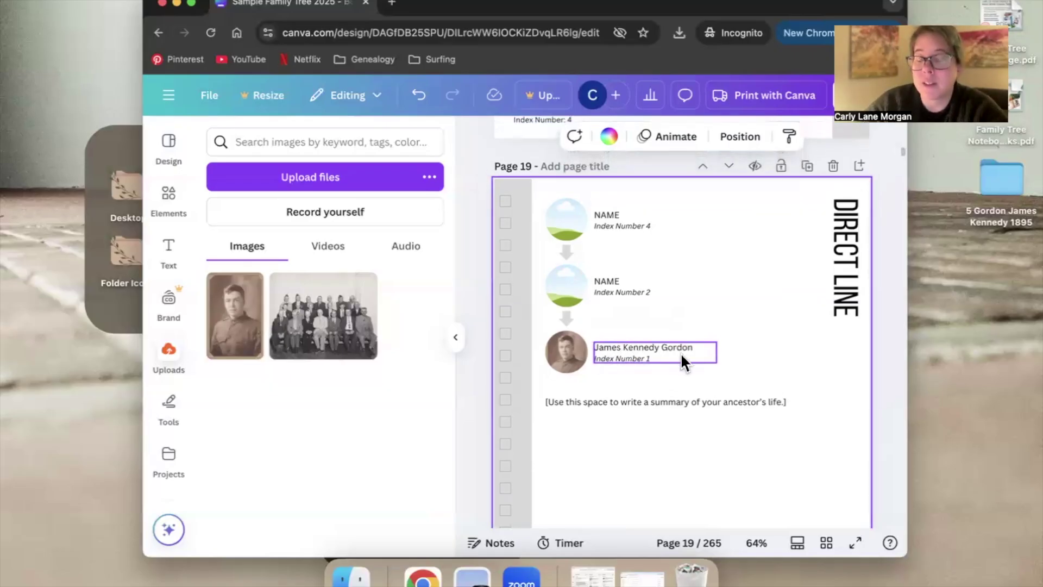
scroll(680, 353, up, 1)
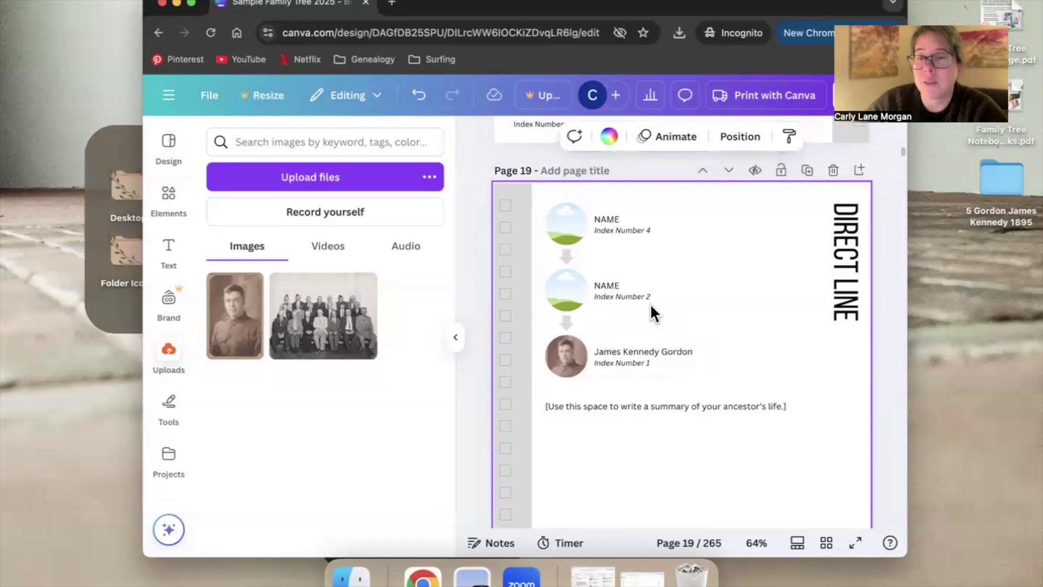